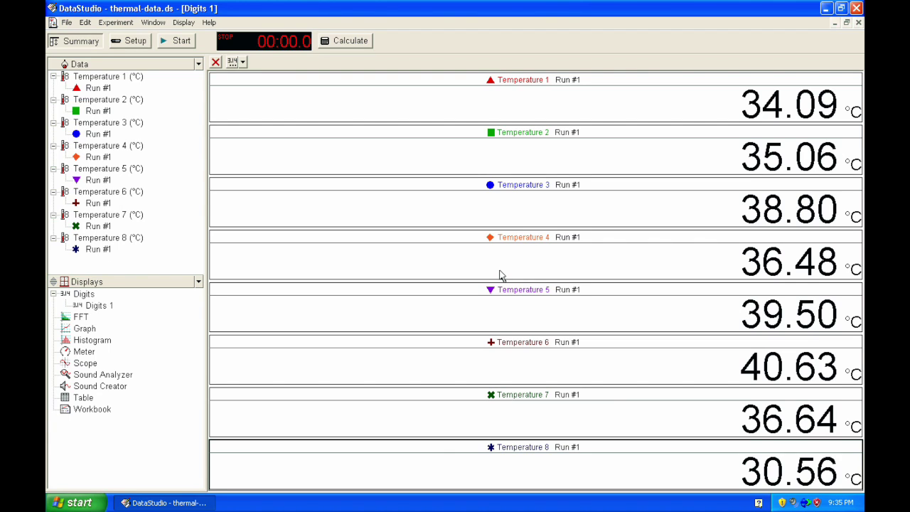
Step: Create a graph of Temperature 1 and add the Temperature 5 and Temperature 8 data to it
left_click(113, 79)
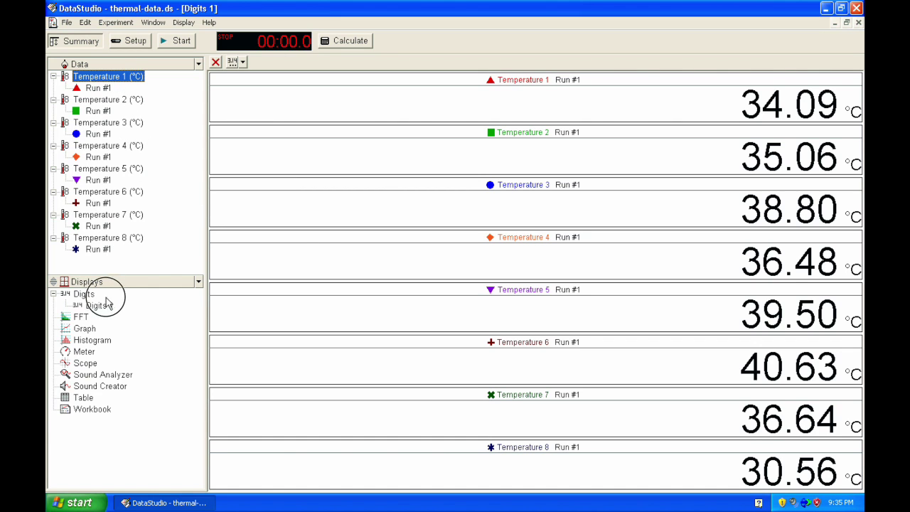
double_click(85, 329)
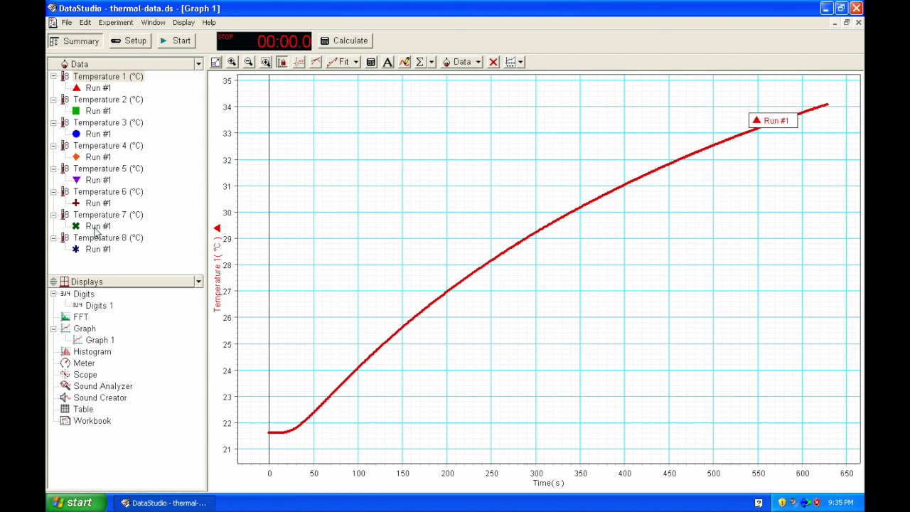
left_click_drag(117, 171, 105, 342)
left_click_drag(118, 241, 107, 342)
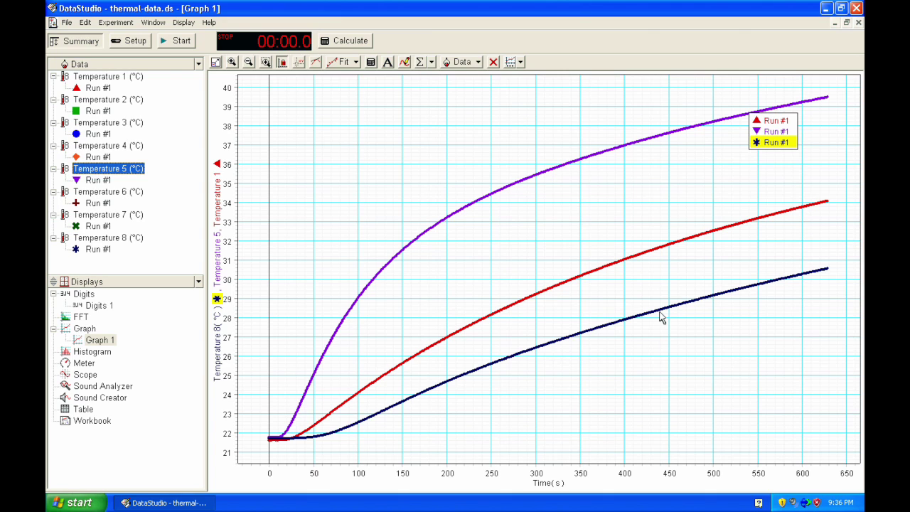
Step: Rename the graph combining Temperature 1, 5 and 8 with the lab partners' names, separated by a comma
left_click(97, 340)
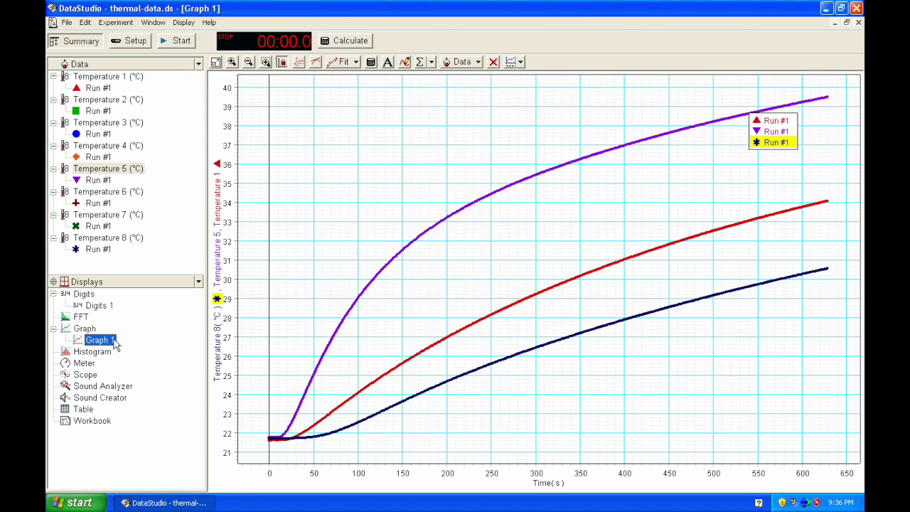
left_click(113, 341)
type("Sladjana, Sladjana")
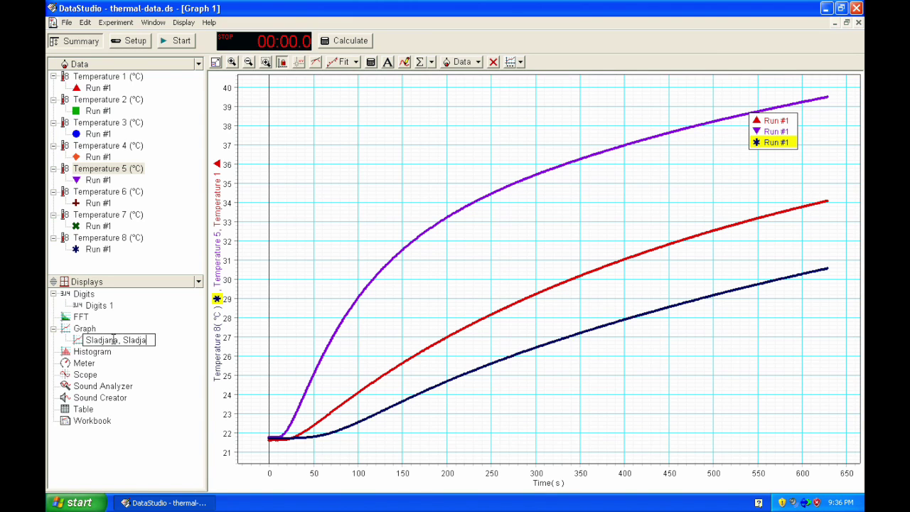
Step: Print two copies of the three-curve graph on the Phaser 6130N-A6C452 PS printer, with the header included
left_click(66, 22)
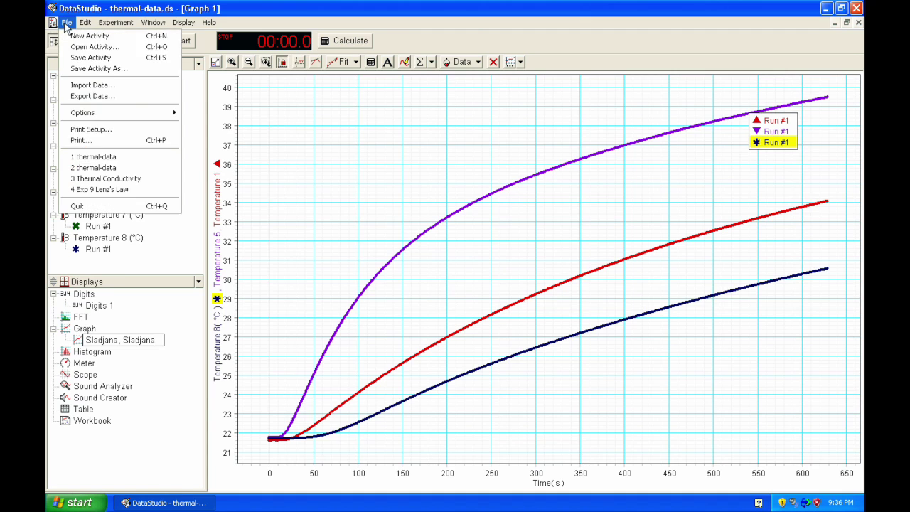
left_click(76, 141)
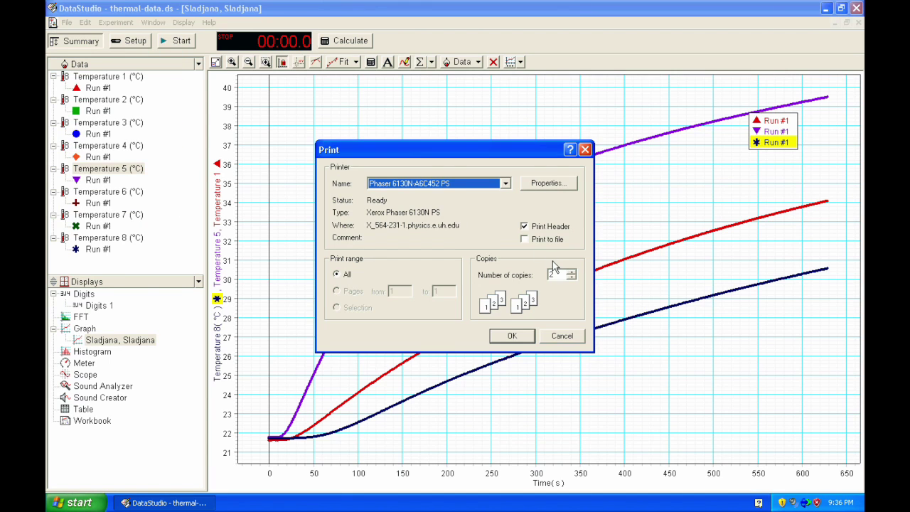
left_click(512, 336)
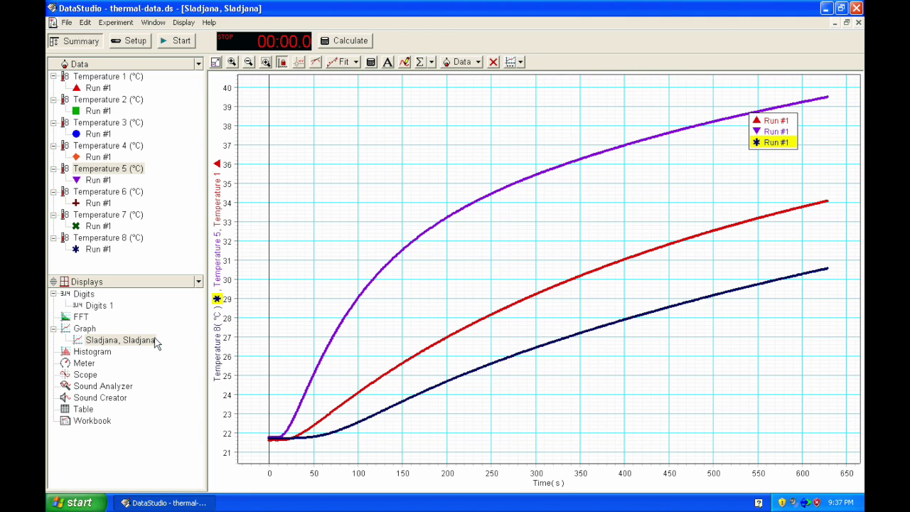
Step: Create a second graph from Temperature 1 and add the Temperature 2 data to it
left_click(107, 78)
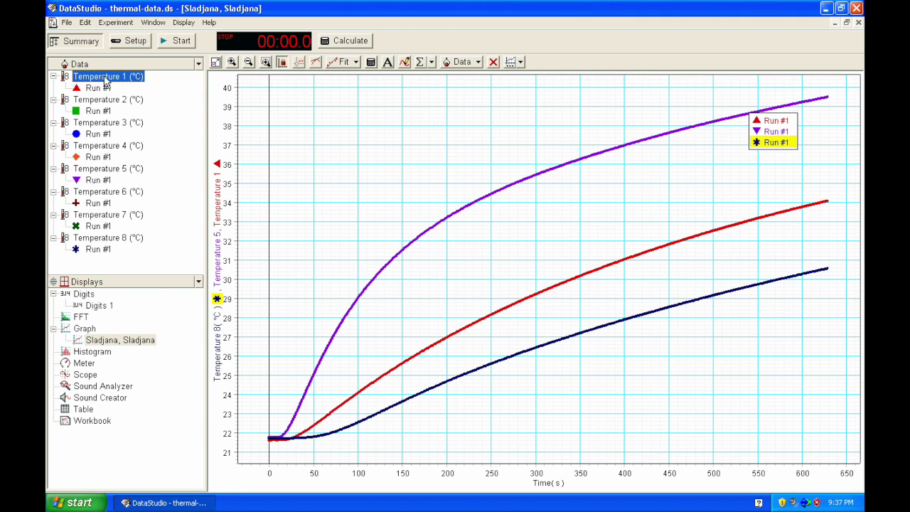
left_click(89, 330)
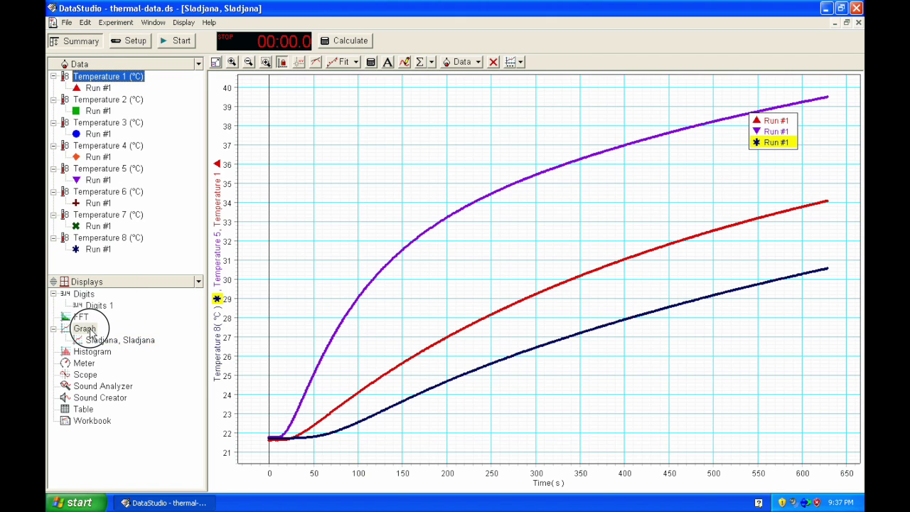
double_click(89, 329)
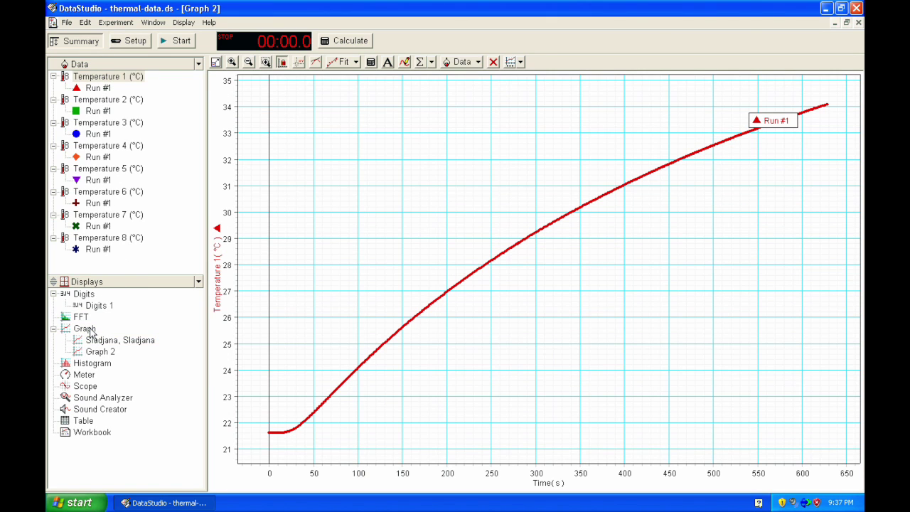
left_click(114, 101)
left_click_drag(114, 100, 106, 356)
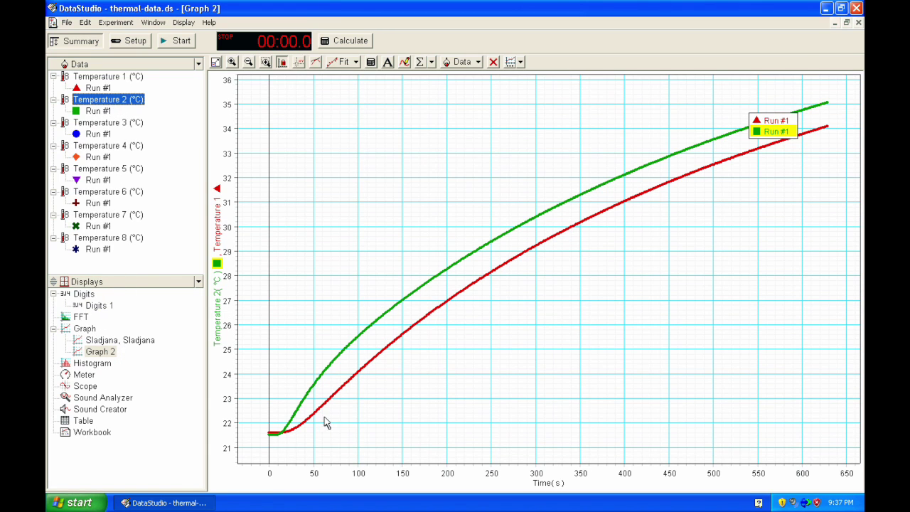
Step: Rename the graph of Temperature 1 and 2 as "Brass-" followed by the student's name
left_click(118, 355)
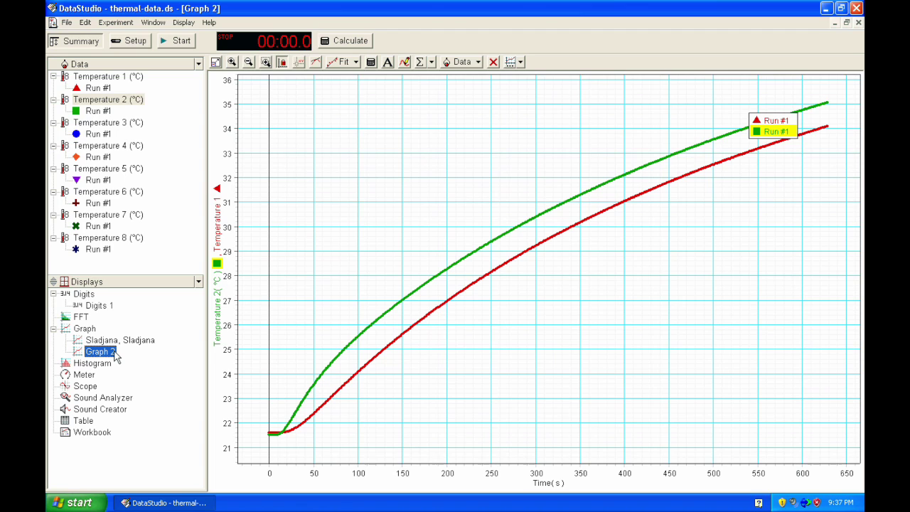
left_click(115, 354)
type("Brass-")
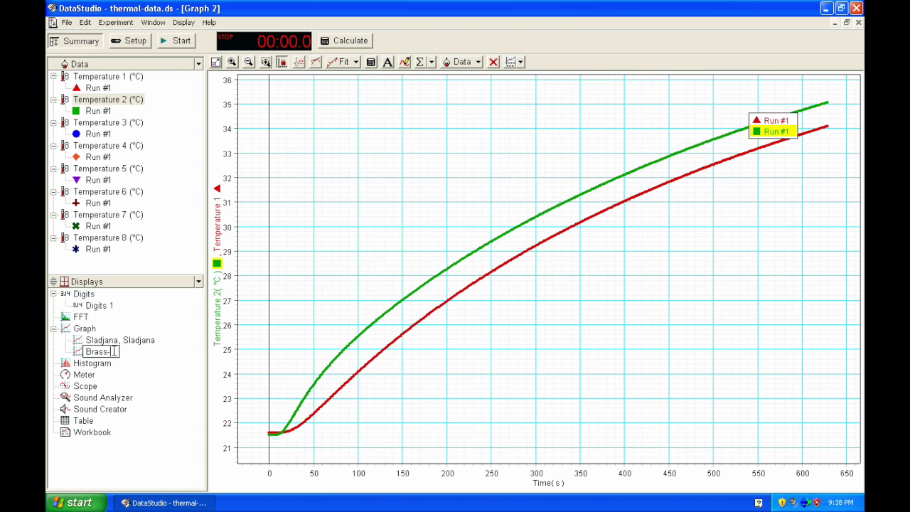
type("Sladjana")
left_click(299, 233)
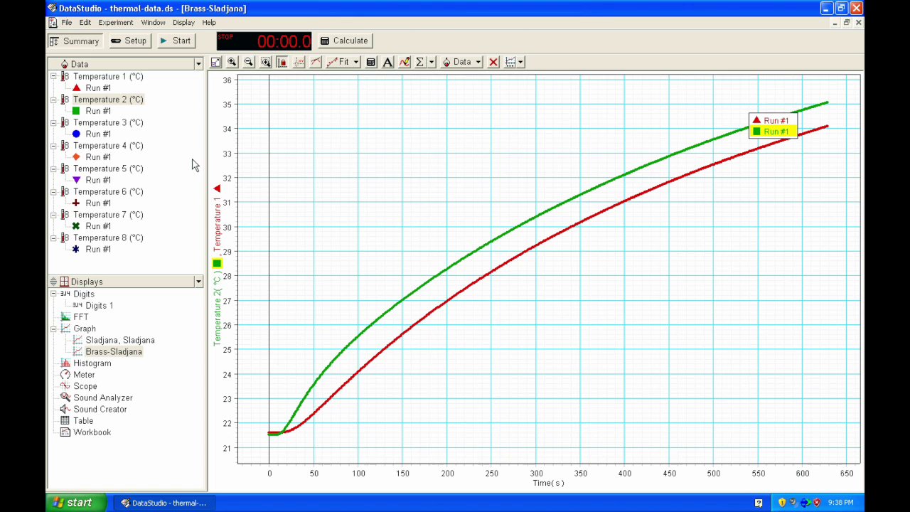
Step: Create a third graph from Temperature 5 and add the Temperature 6 data to it
left_click(90, 169)
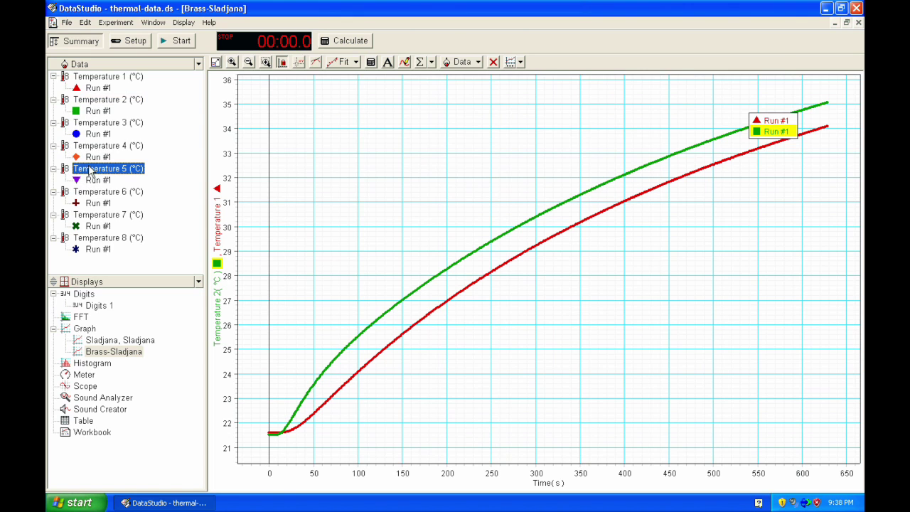
left_click_drag(89, 170, 88, 332)
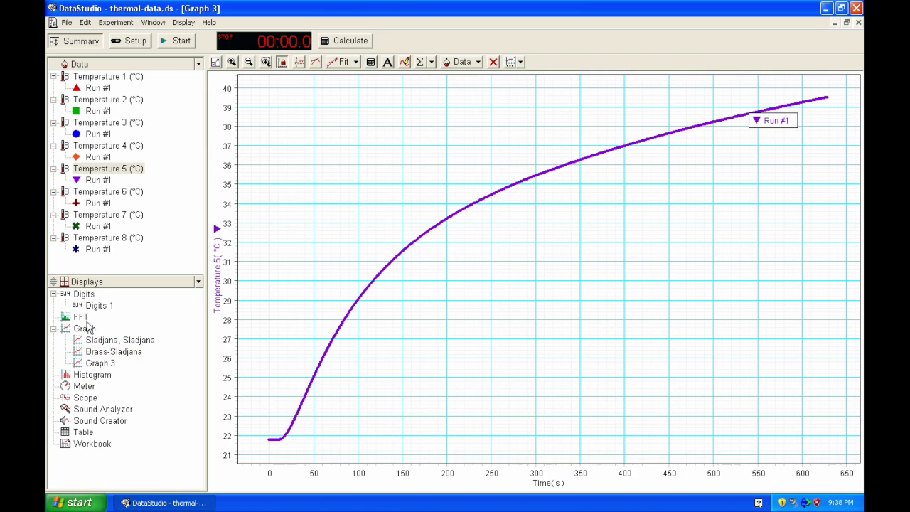
left_click(114, 197)
left_click_drag(114, 198, 100, 366)
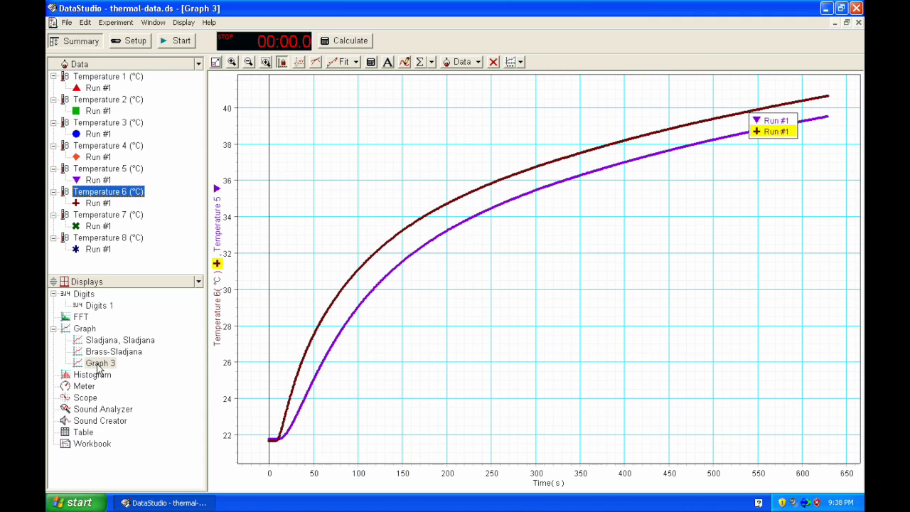
Step: Rename the graph of Temperature 5 and 6 as "Aluminum, " followed by the student's name
left_click(100, 363)
left_click(99, 364)
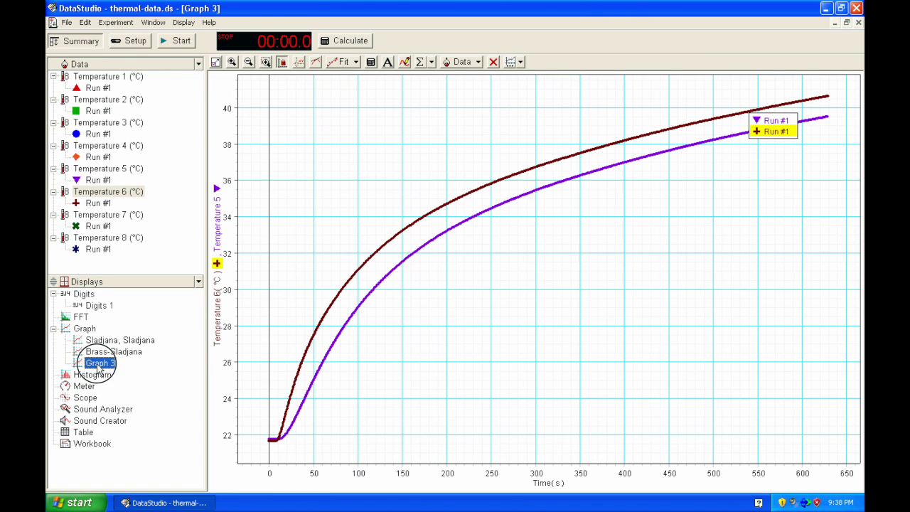
type("Alum")
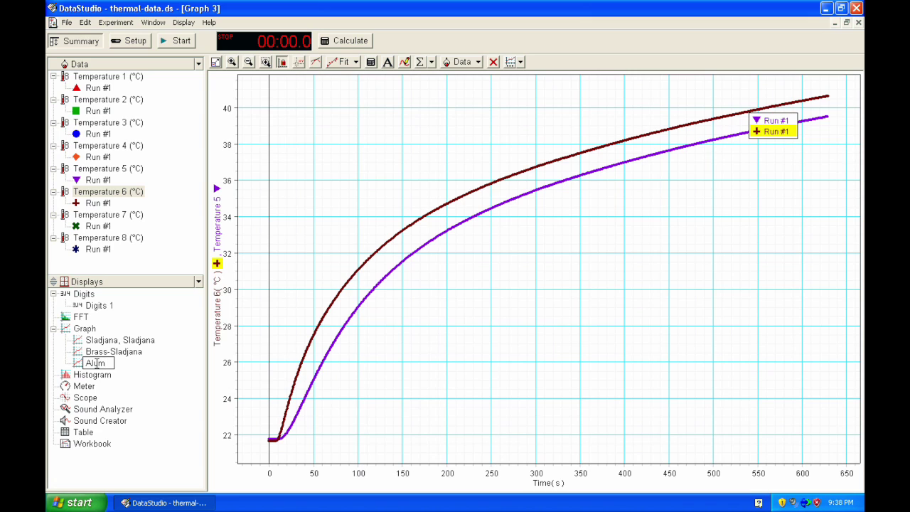
type("inum, Sladjana")
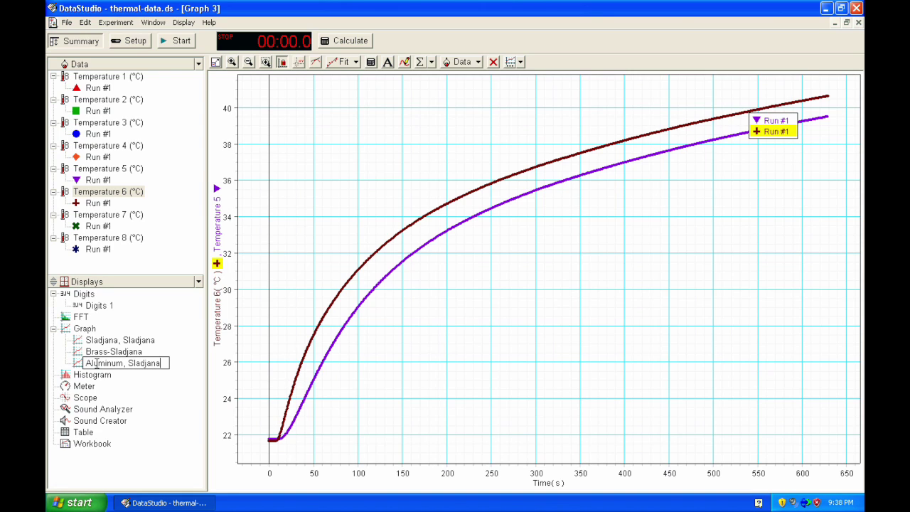
left_click(130, 260)
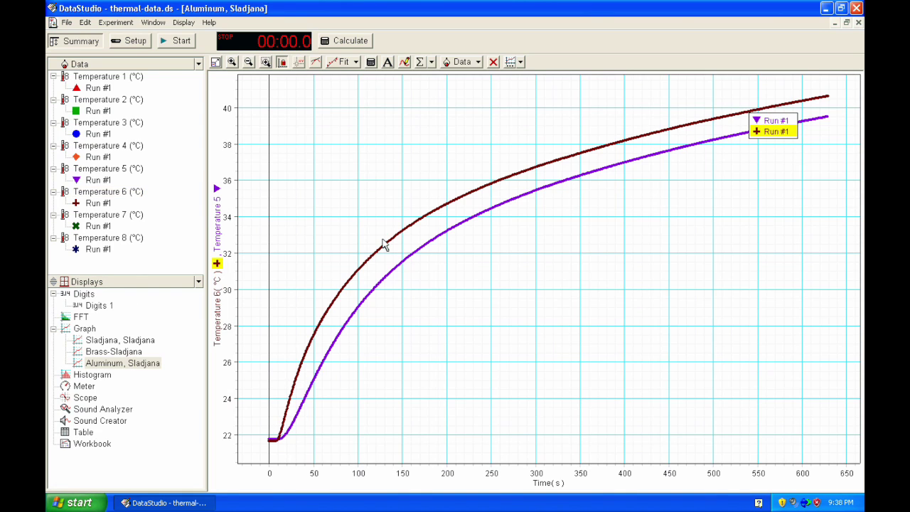
Step: Create a fourth graph from Temperature 7 and add the Temperature 8 data to it
left_click(103, 216)
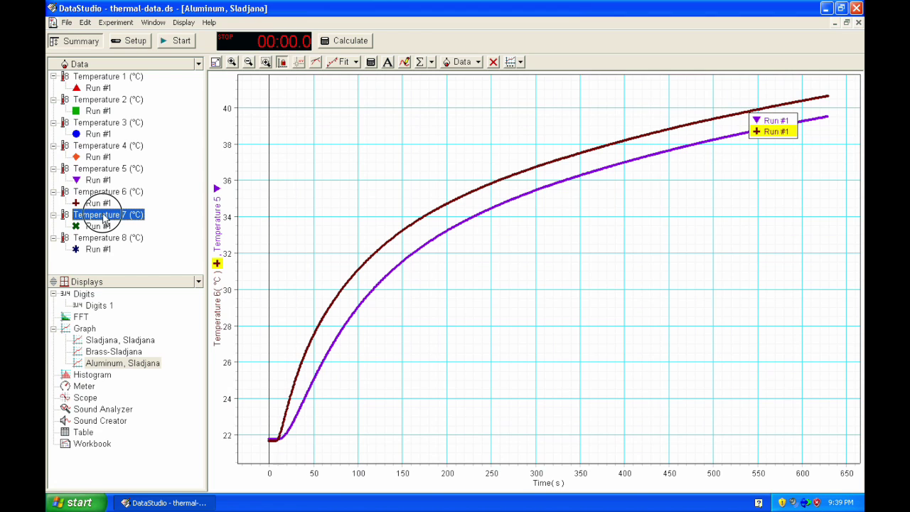
double_click(85, 329)
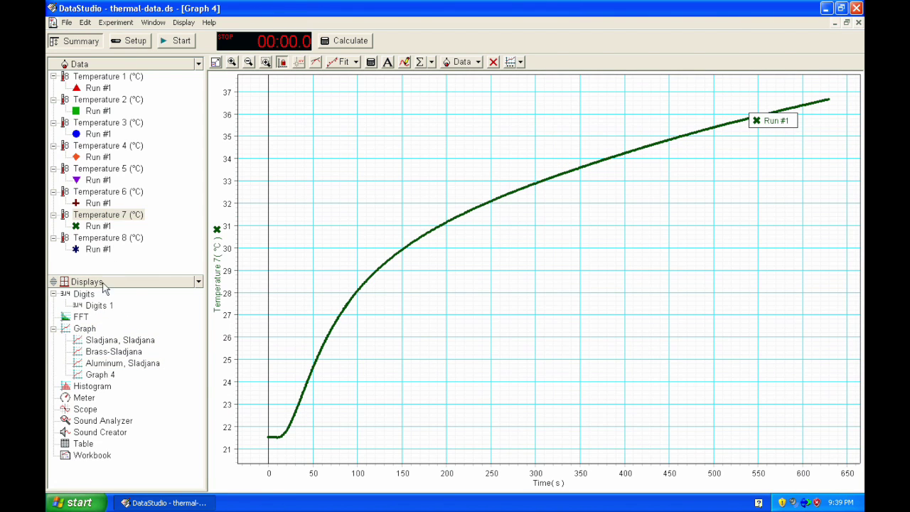
left_click(118, 240)
left_click_drag(118, 243, 108, 377)
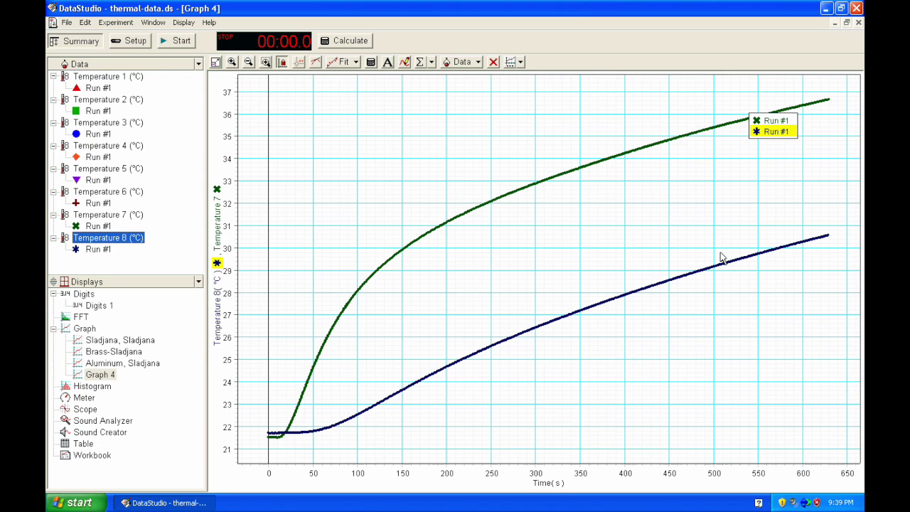
Step: Rename the graph of Temperature 7 and 8 as "Steel - " followed by the student's name
left_click(105, 376)
left_click(105, 376)
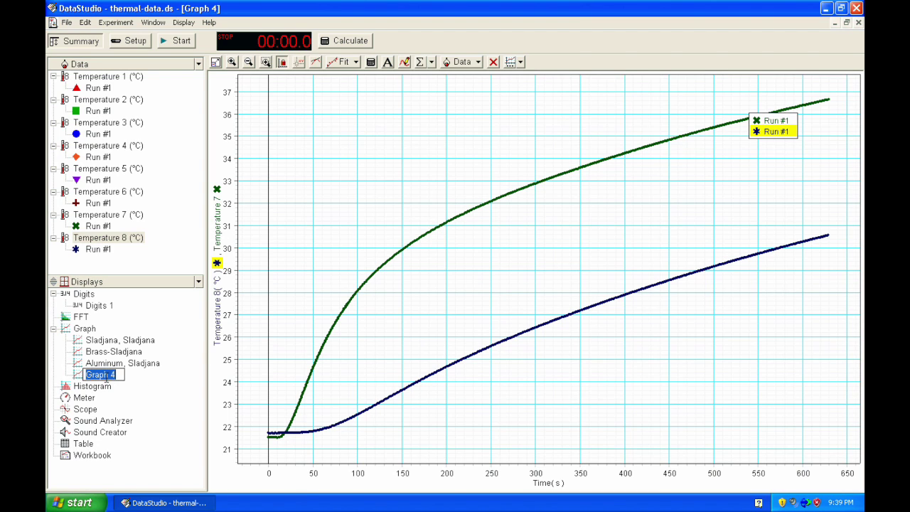
type("Steel")
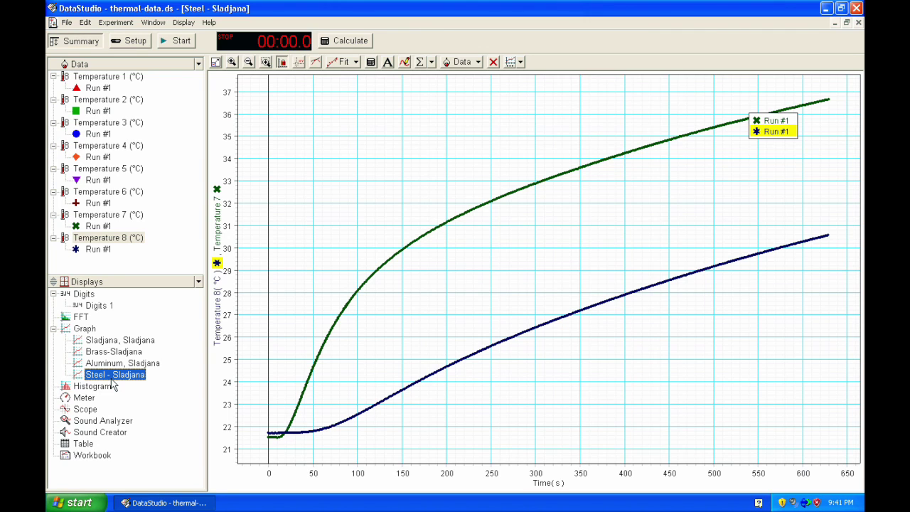
Step: Open the Brass graph and use the Smart Tool to read the point where the Temperature 2 curve starts to rise
left_click(106, 352)
double_click(106, 352)
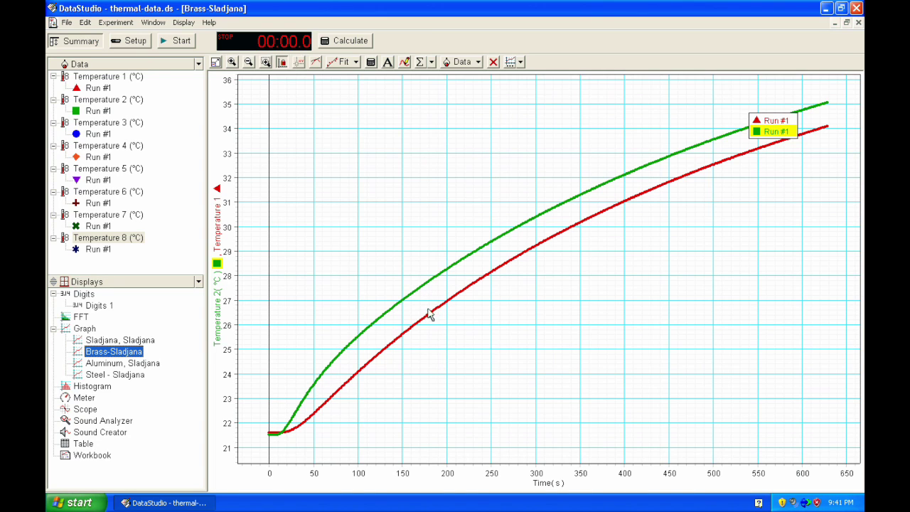
left_click(766, 132)
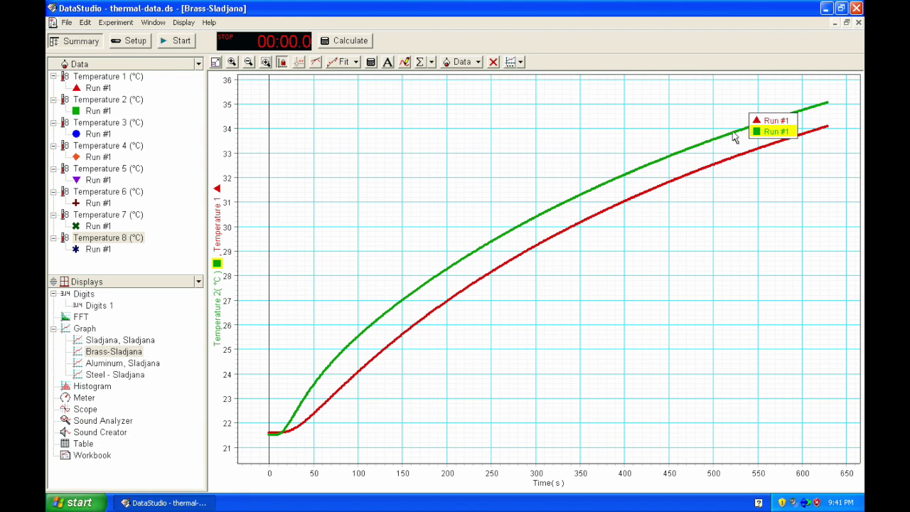
left_click(300, 63)
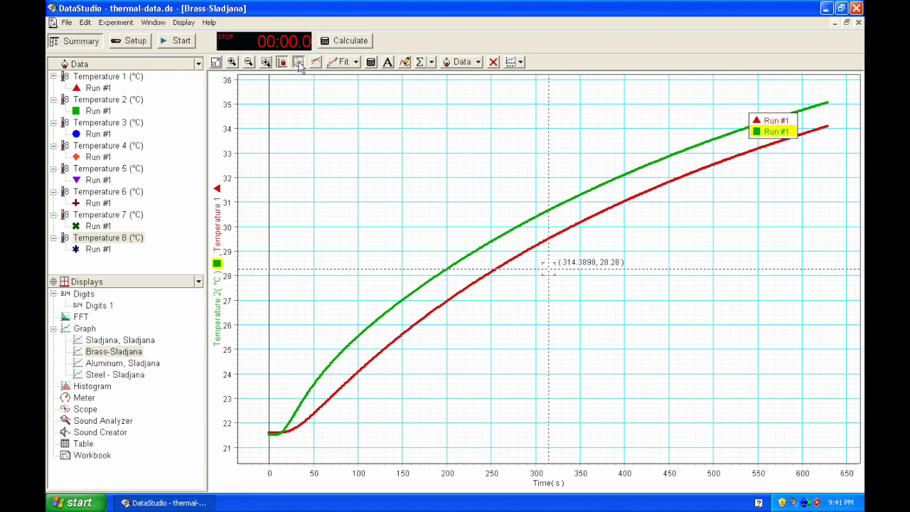
left_click_drag(549, 271, 280, 434)
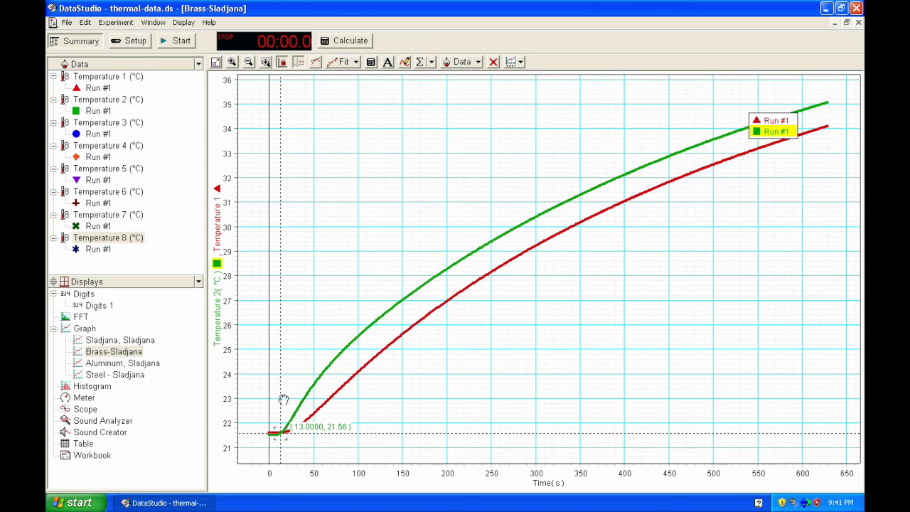
left_click(298, 63)
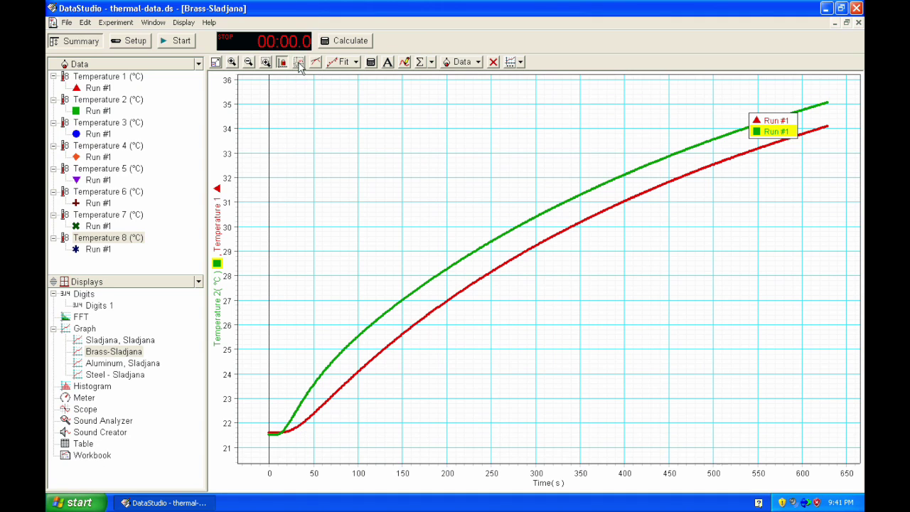
Step: Select the Temperature 1 run in the Brass graph and read the point where its curve starts to rise with the Smart Tool
left_click(760, 122)
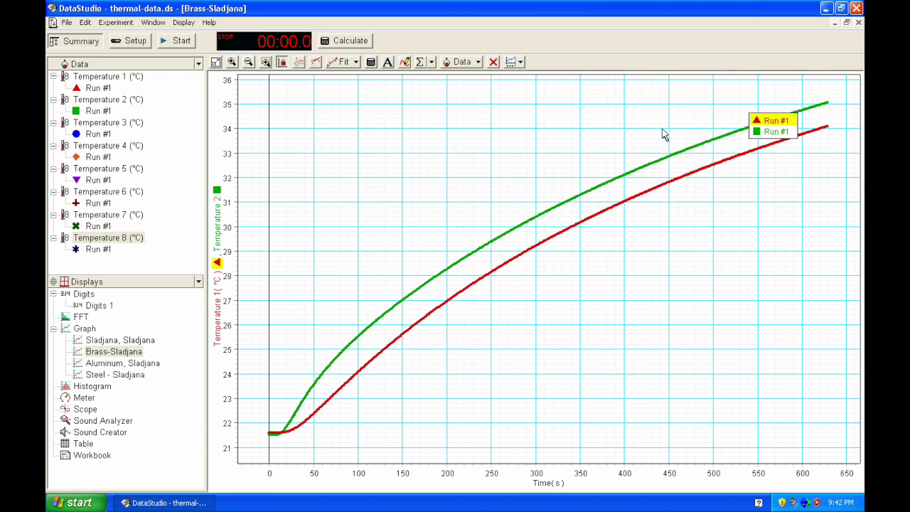
left_click(299, 61)
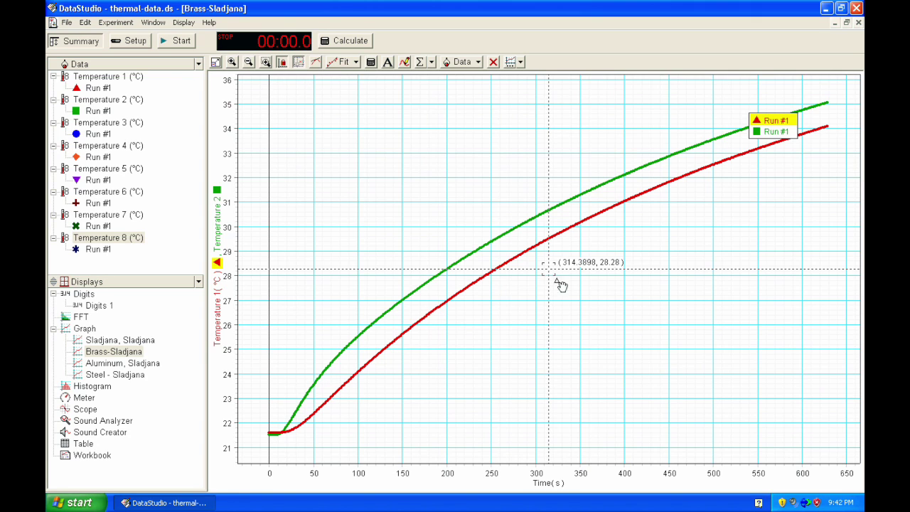
left_click_drag(551, 274, 297, 434)
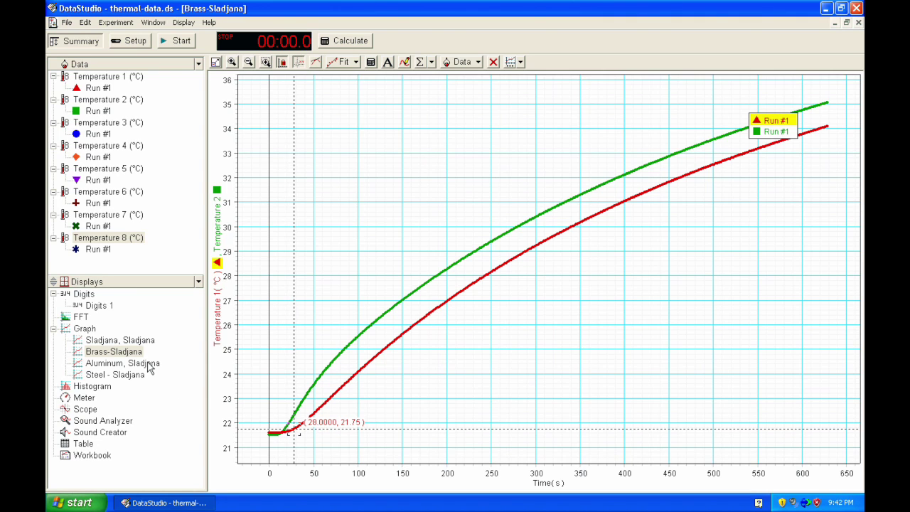
Step: Open the Aluminum graph, select the Temperature 5 run and read the point where its curve starts to rise with the Smart Tool
left_click(123, 363)
double_click(122, 363)
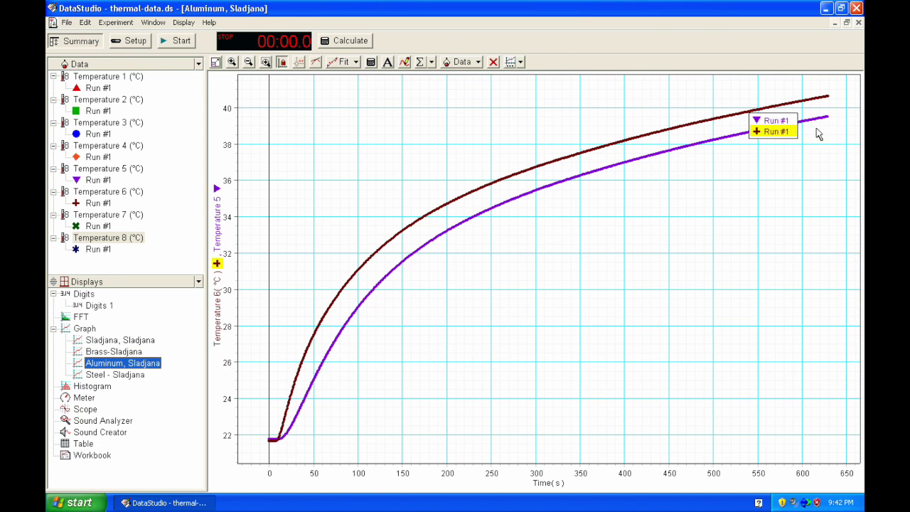
left_click(775, 121)
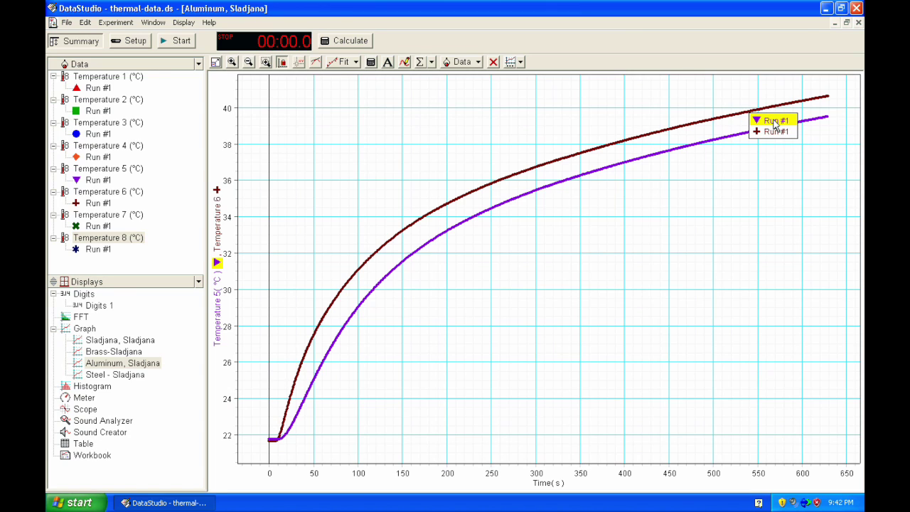
left_click(299, 62)
left_click_drag(548, 269, 282, 439)
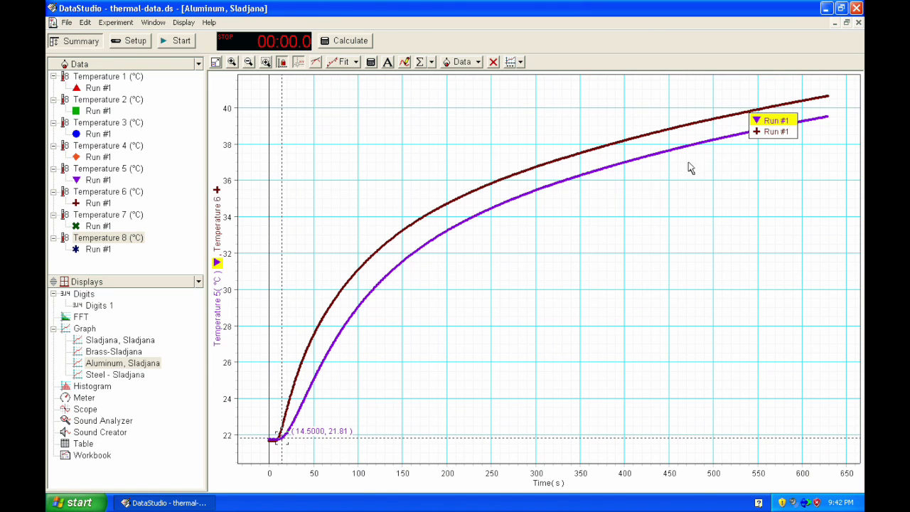
left_click(300, 63)
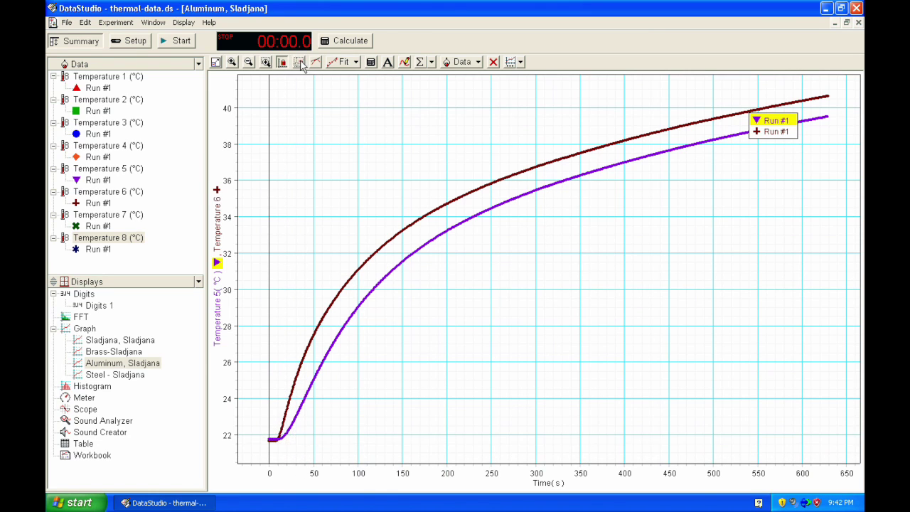
Step: Select the Temperature 6 run in the Aluminum graph and read the point where its curve starts to rise with the Smart Tool
double_click(761, 134)
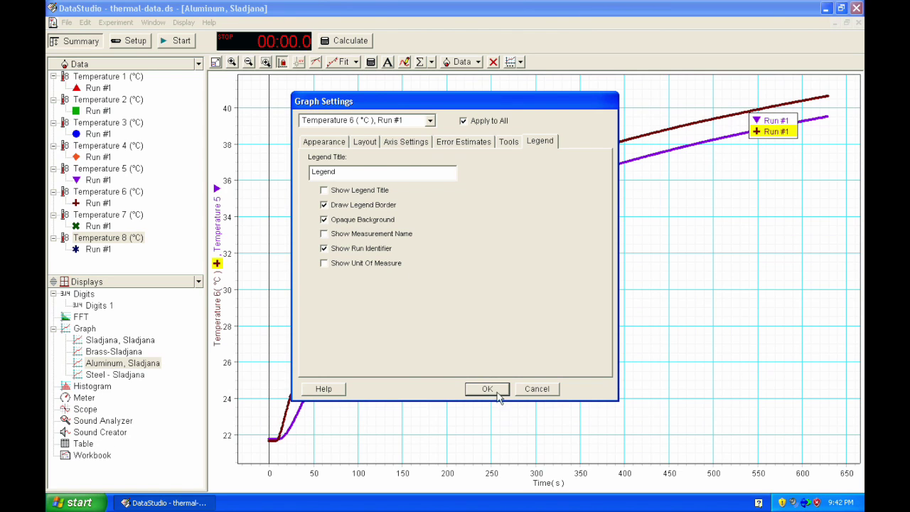
left_click(534, 392)
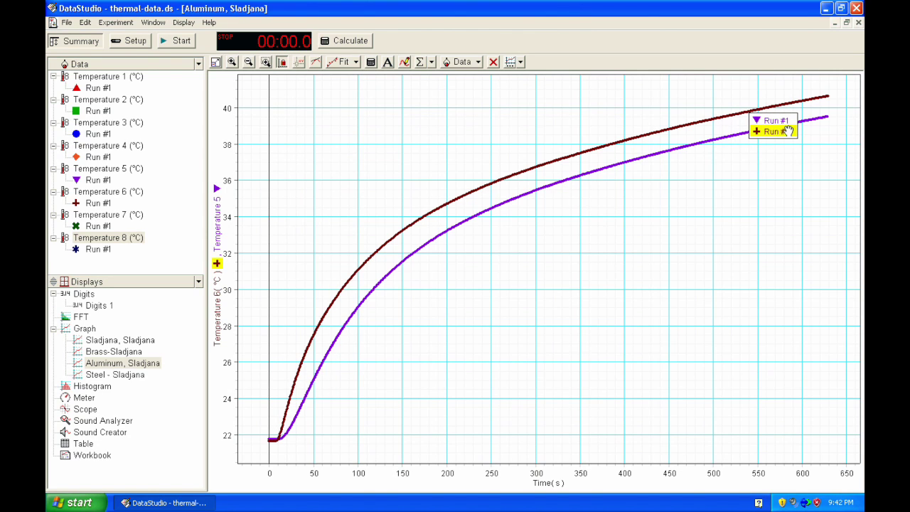
left_click(299, 63)
left_click_drag(549, 270, 280, 443)
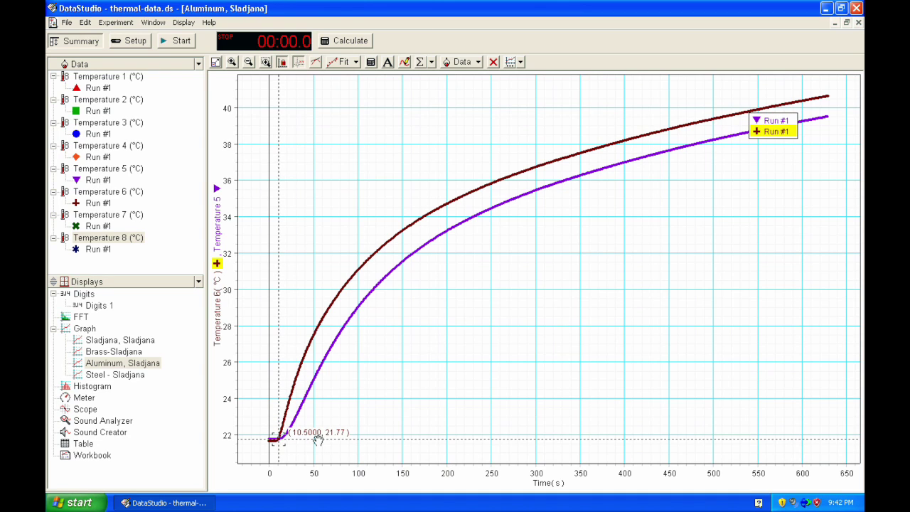
left_click(299, 62)
Step: Open the Steel graph, and create a calculation defined as DT_brass = T2-T1
double_click(124, 376)
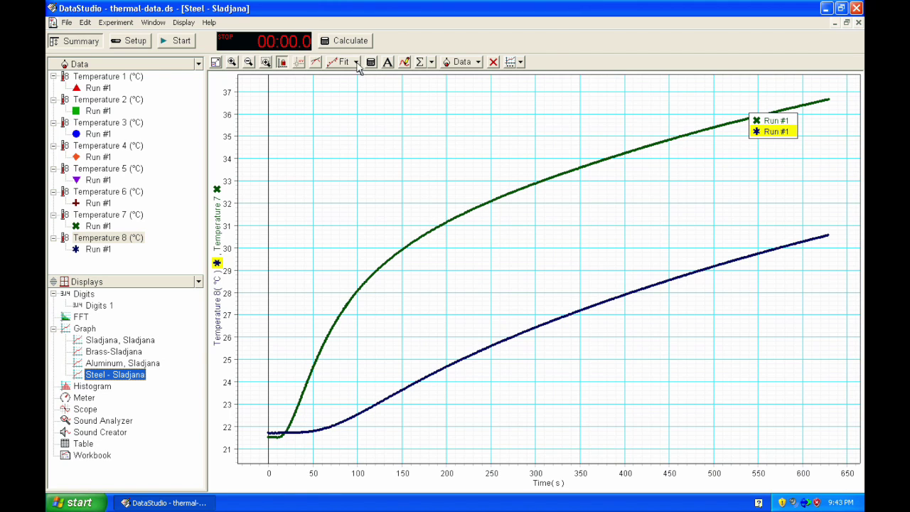
left_click(348, 40)
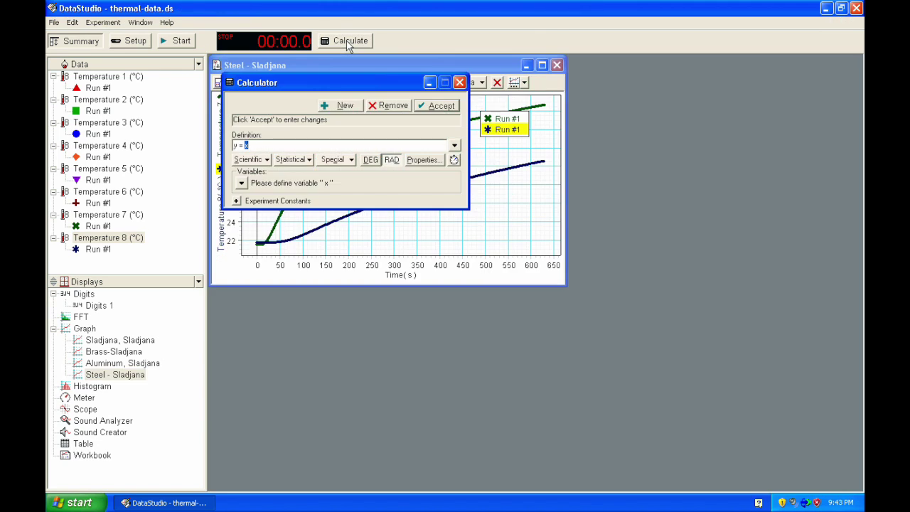
left_click_drag(248, 145, 232, 146)
type("DT")
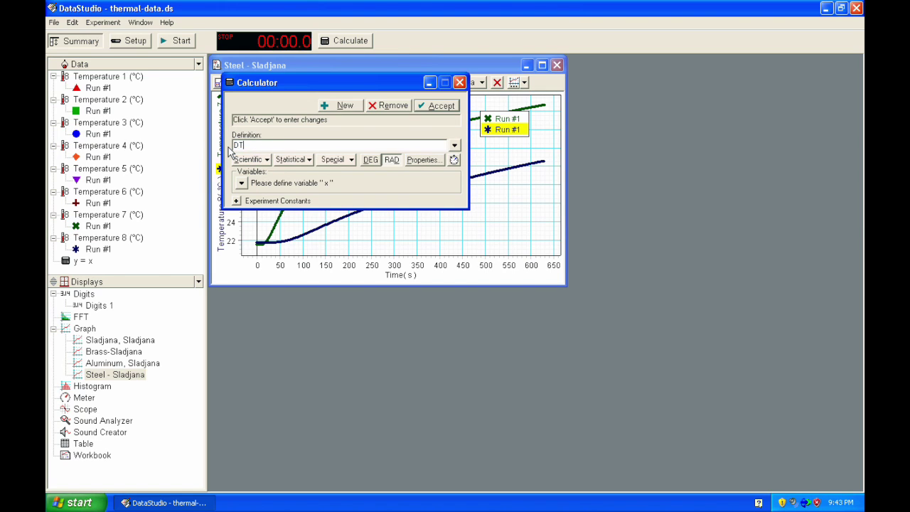
type("_brass =")
type("T2-T1")
left_click(435, 105)
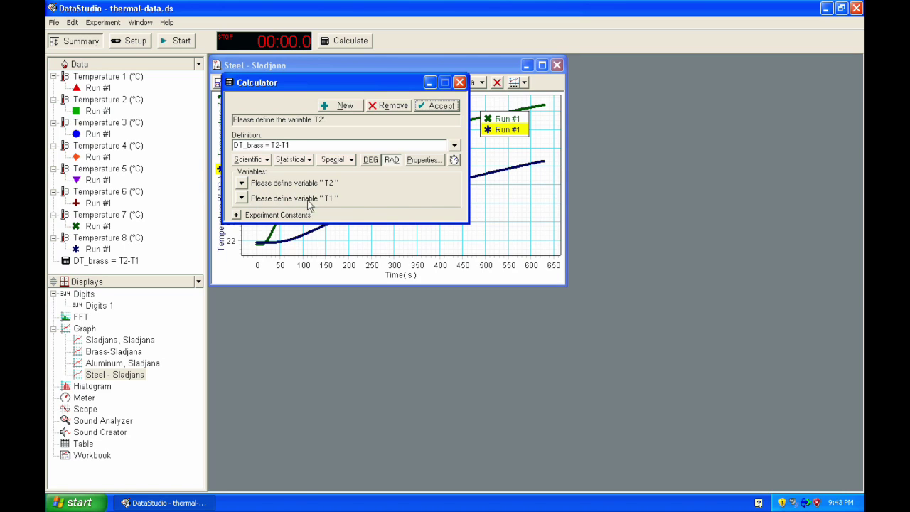
Step: Define the DT_brass variables T2 as Temperature 2 and T1 as Temperature 1, and accept the calculation
left_click(98, 103)
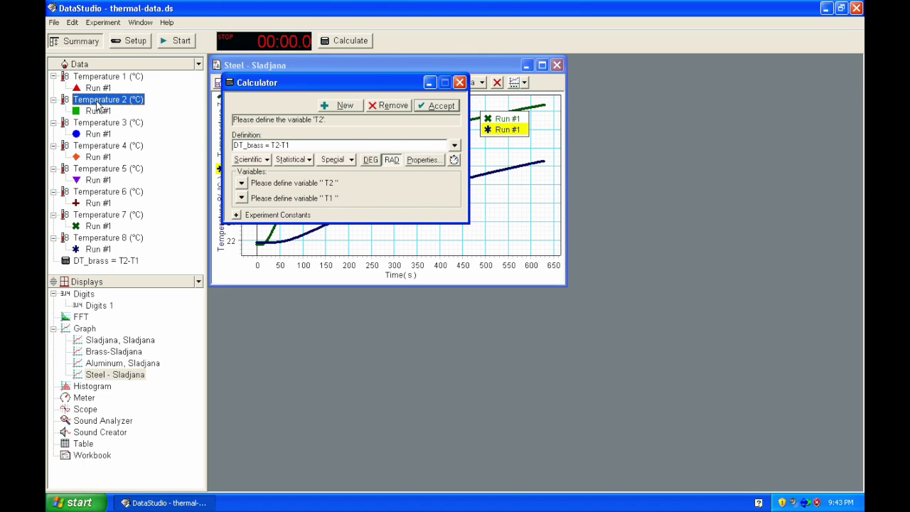
left_click(98, 104)
left_click_drag(98, 104, 287, 187)
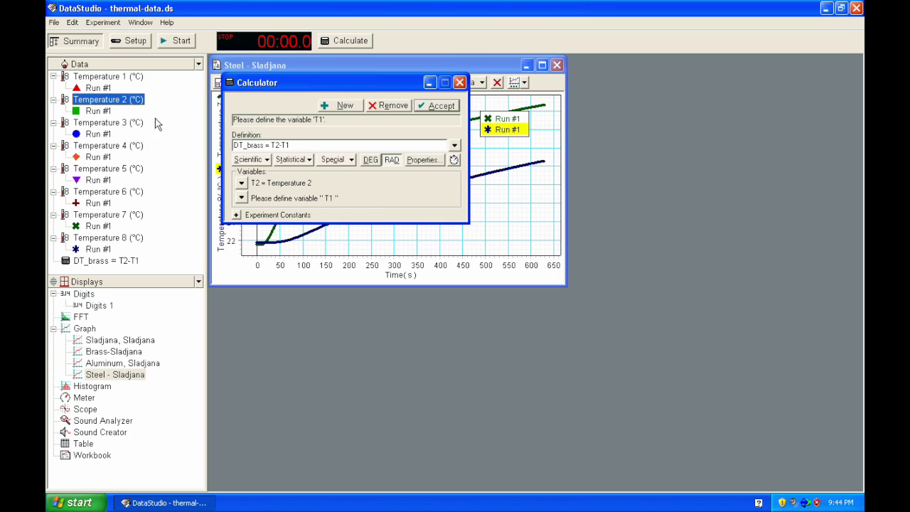
left_click(98, 79)
left_click_drag(98, 80, 304, 204)
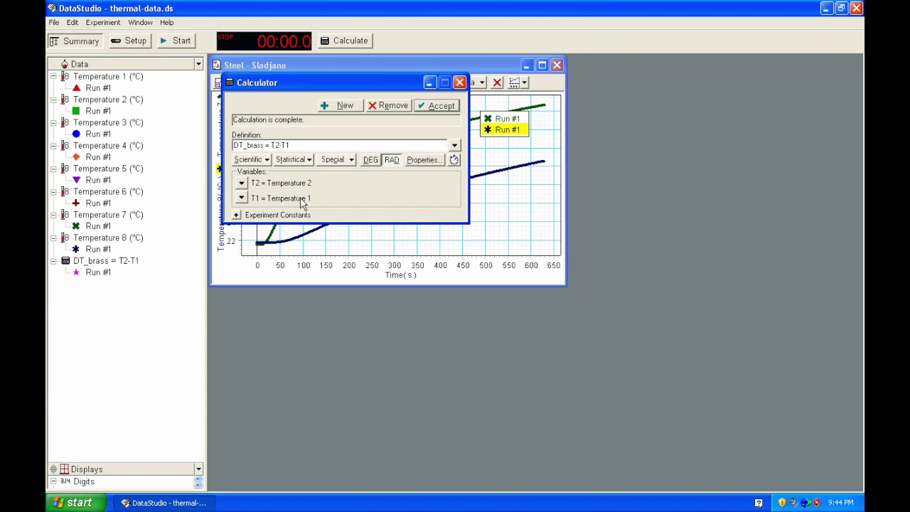
left_click(108, 468)
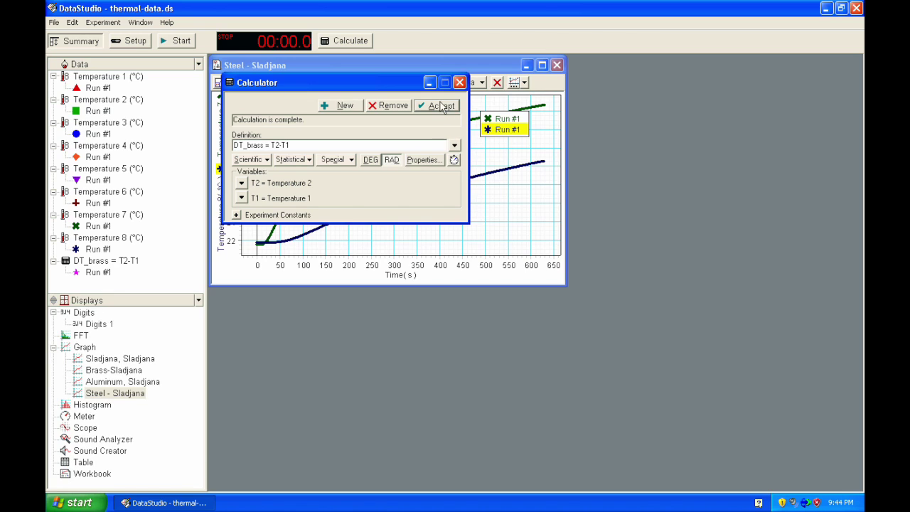
left_click(440, 108)
Step: Set the DT_brass data properties to variable name DT and units C
left_click(425, 161)
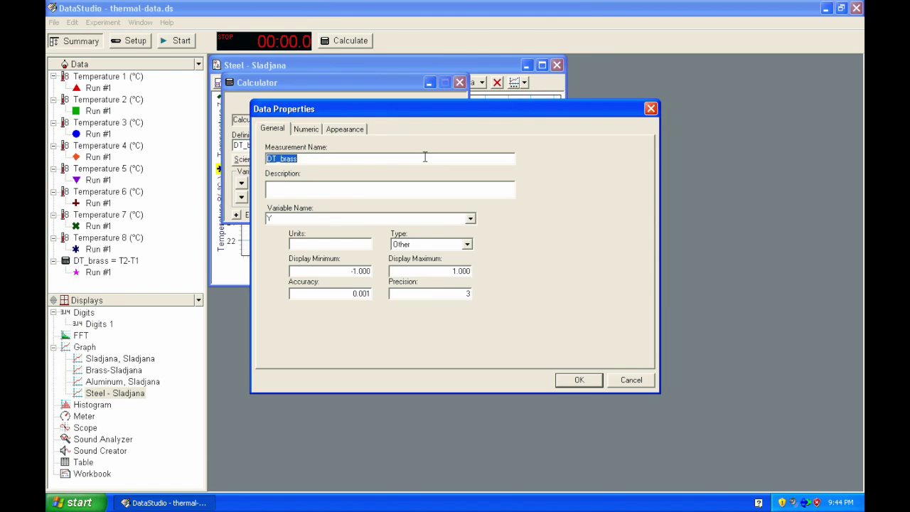
left_click(284, 219)
type("DT")
left_click(296, 245)
type("C")
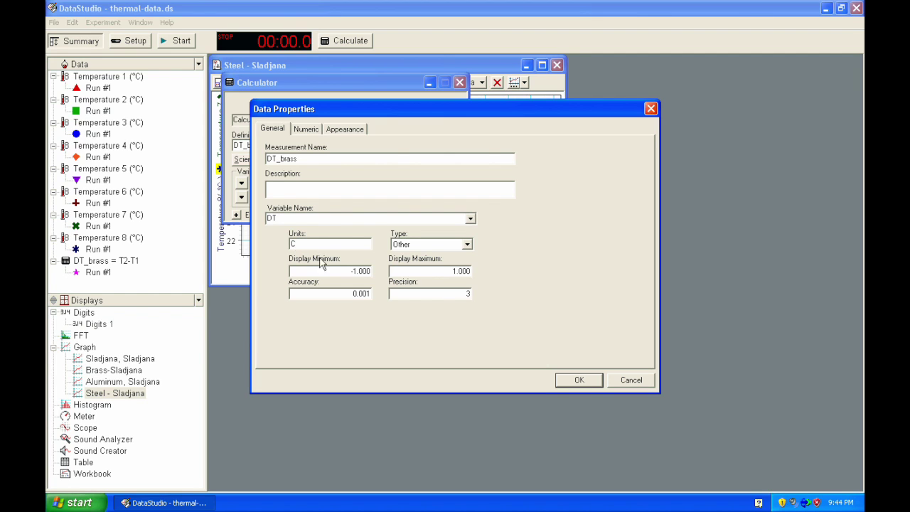
left_click(582, 380)
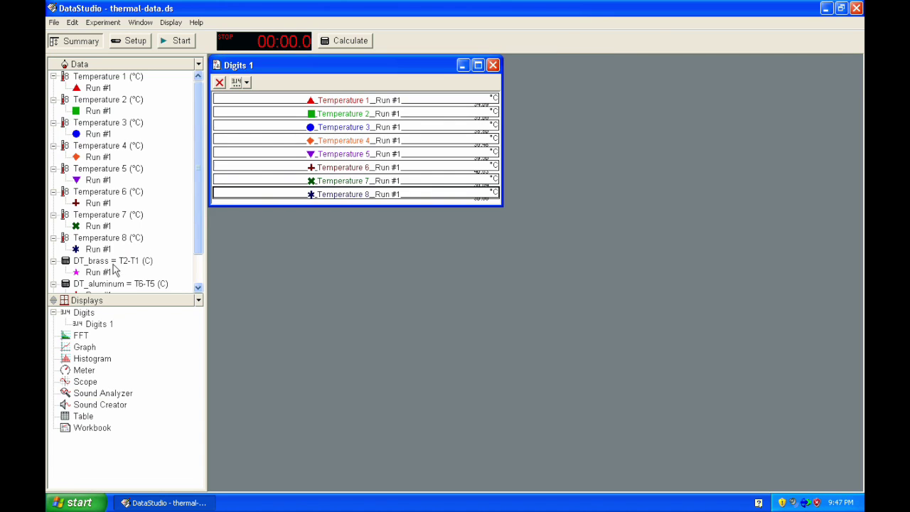
Step: Create a graph of DT_brass, add the DT_aluminum and DT_steel data to it, and maximize it
left_click(100, 261)
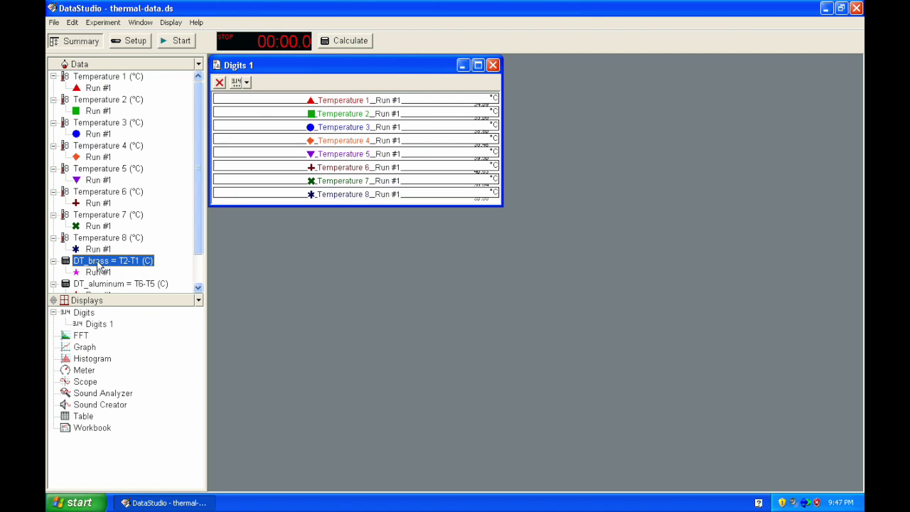
left_click_drag(99, 261, 84, 348)
left_click_drag(196, 246, 201, 279)
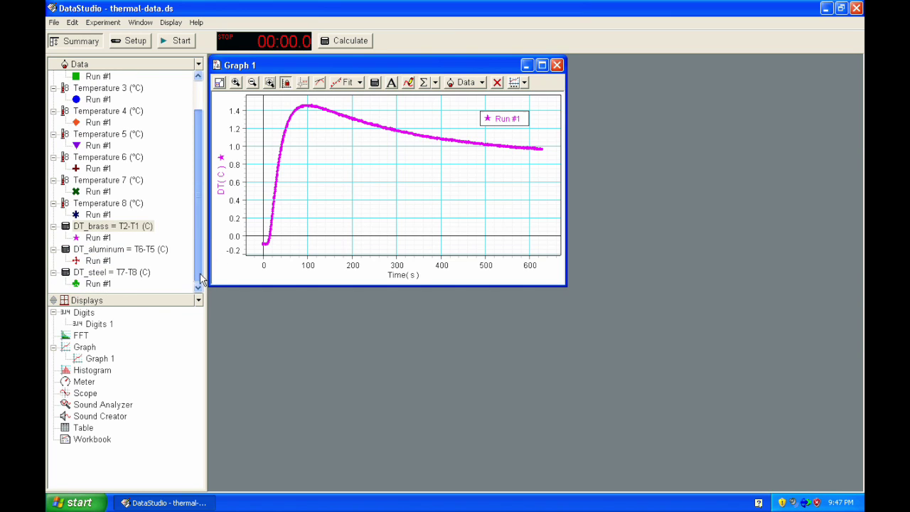
left_click(125, 251)
left_click_drag(124, 253, 107, 361)
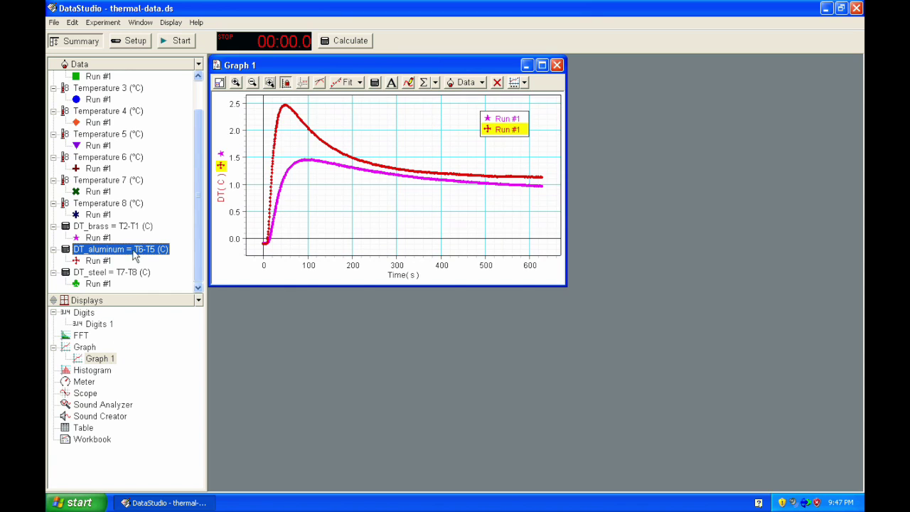
left_click_drag(107, 277, 105, 359)
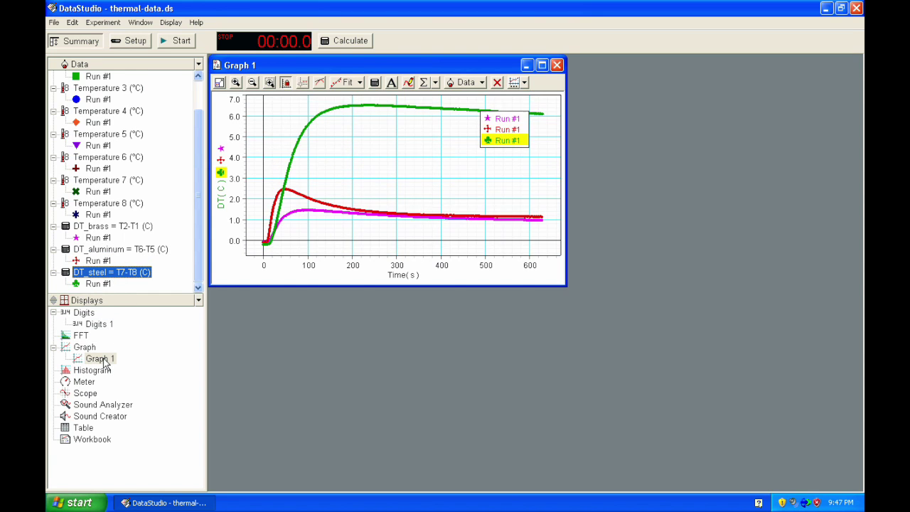
left_click(542, 65)
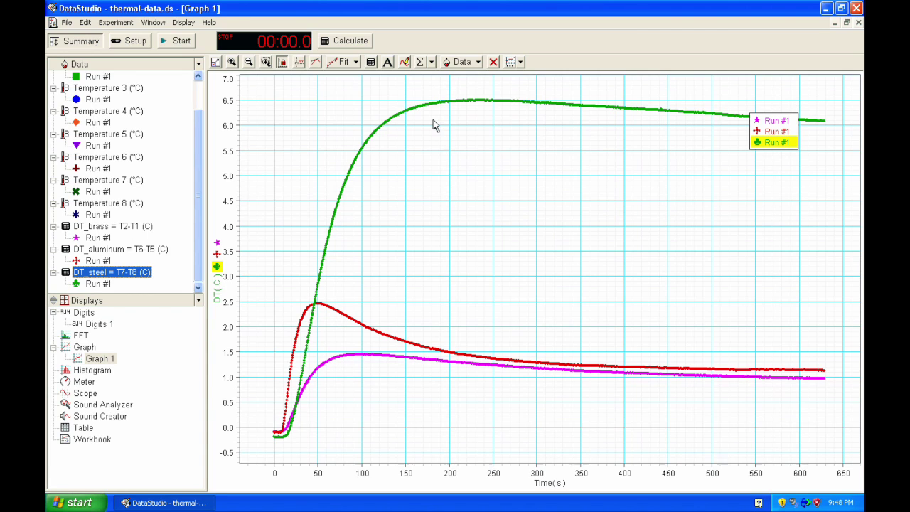
Step: Select the DT_brass run and use the Smart Tool to read its curve on the rise and on the levelled-off part
left_click(329, 367)
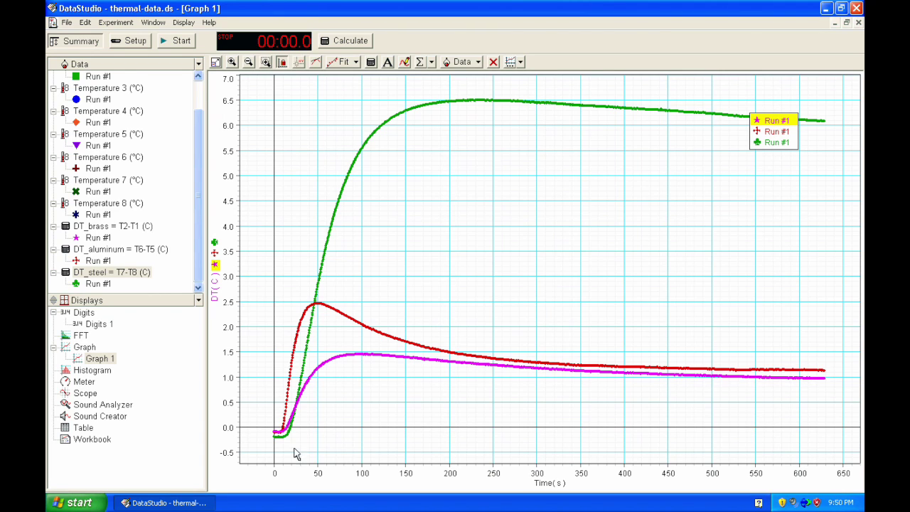
left_click(298, 61)
left_click_drag(553, 276, 330, 362)
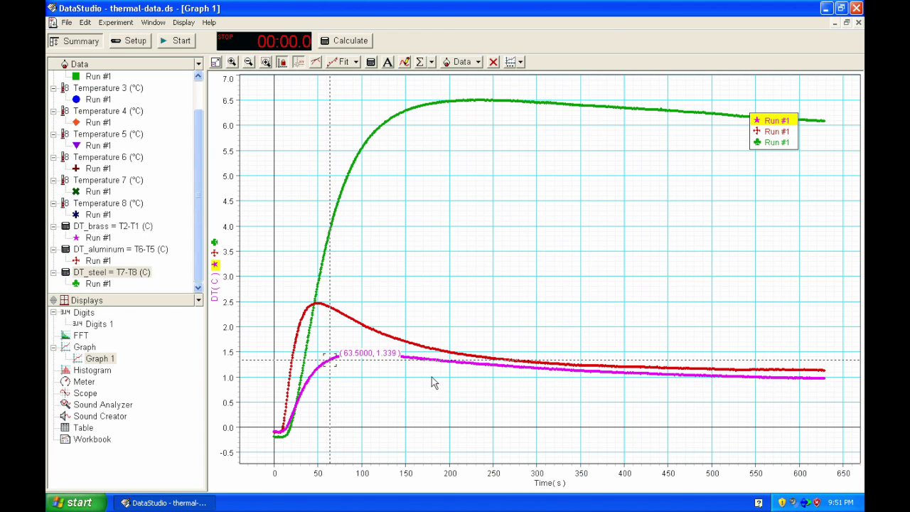
left_click(331, 365)
left_click_drag(331, 365, 688, 376)
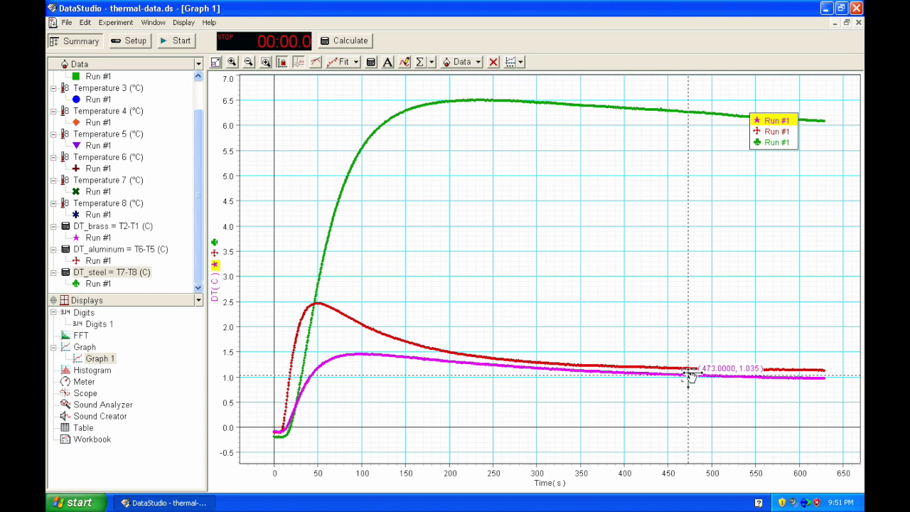
left_click(300, 63)
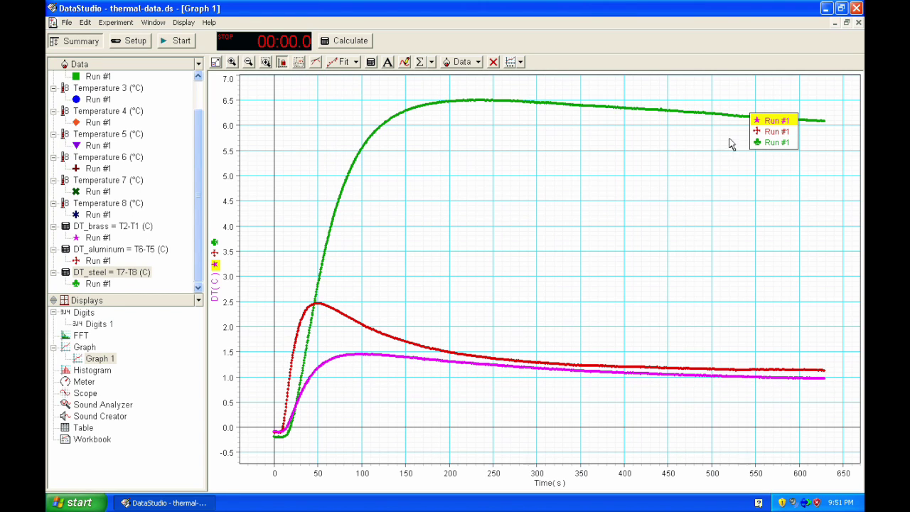
Step: Select the DT_steel run and read a point near the end of its curve with the Smart Tool
left_click(772, 142)
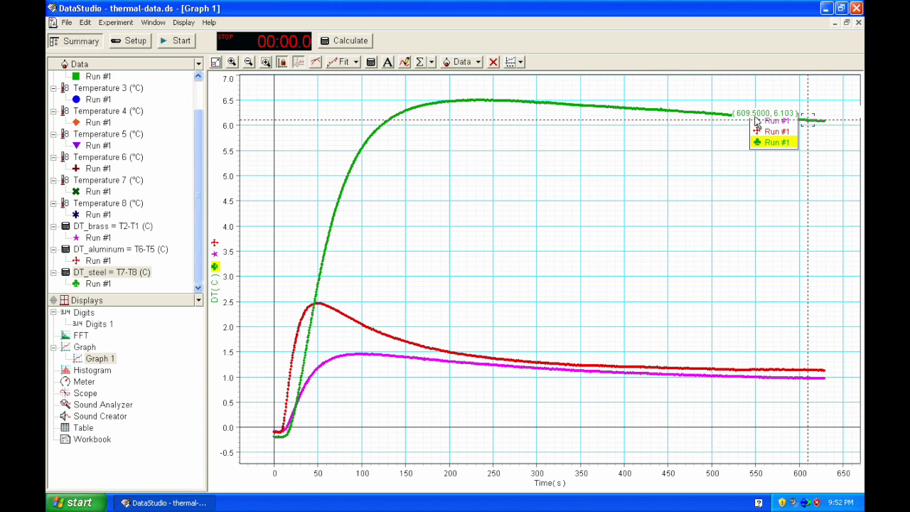